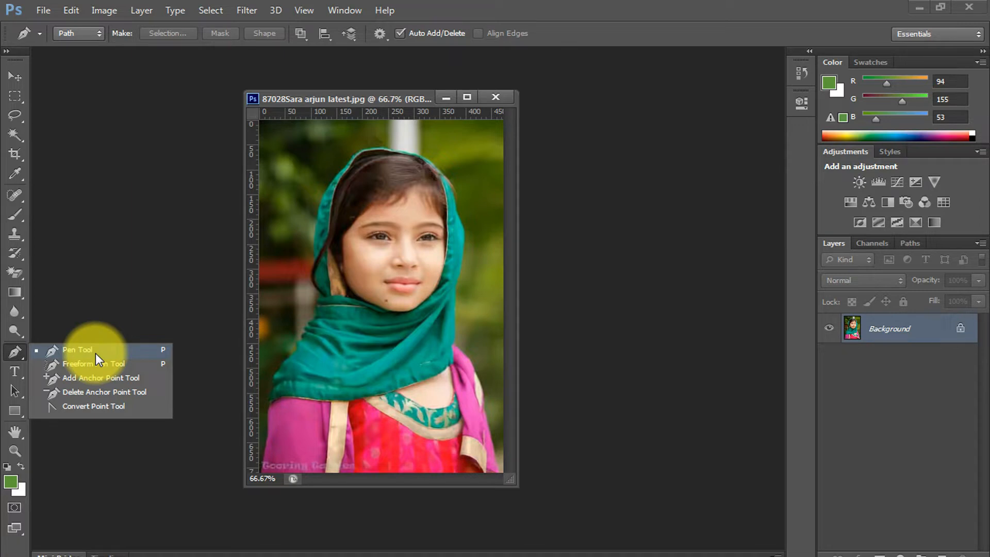
Set up the Pen tool in Path mode with the Exclude Overlapping Shapes path operation.
{"action": "left_click", "coordinate": [95, 354]}
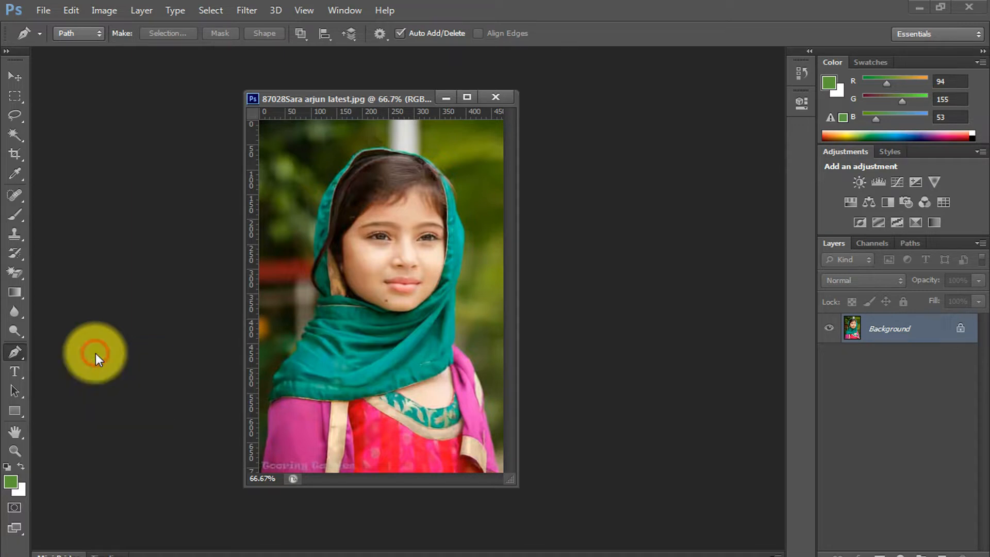
{"action": "left_click", "coordinate": [73, 36]}
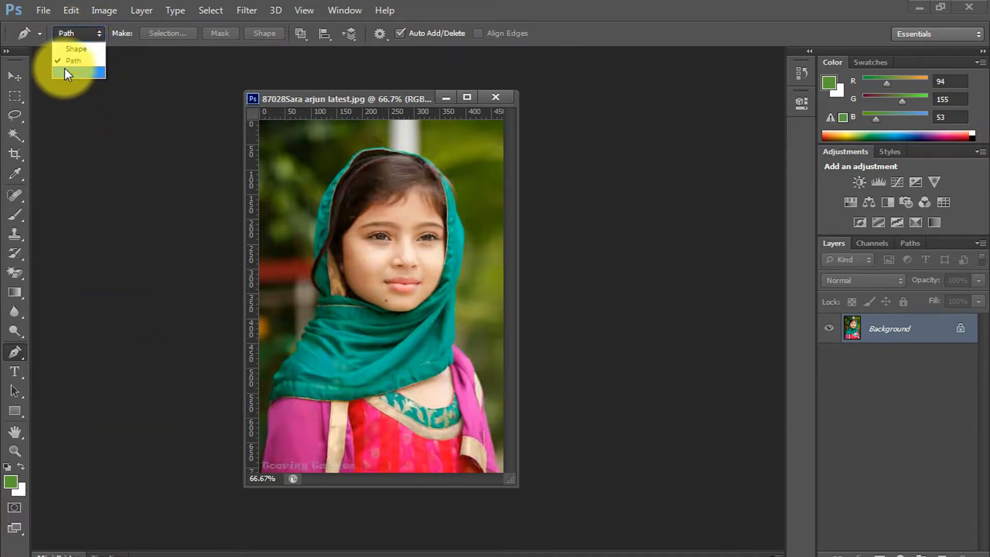
{"action": "left_click", "coordinate": [66, 62]}
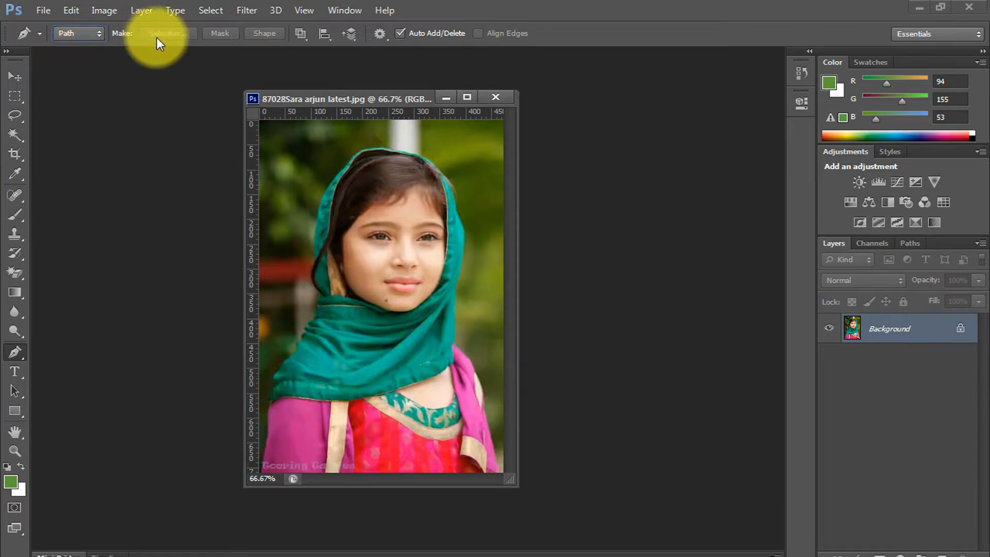
{"action": "left_click", "coordinate": [310, 39]}
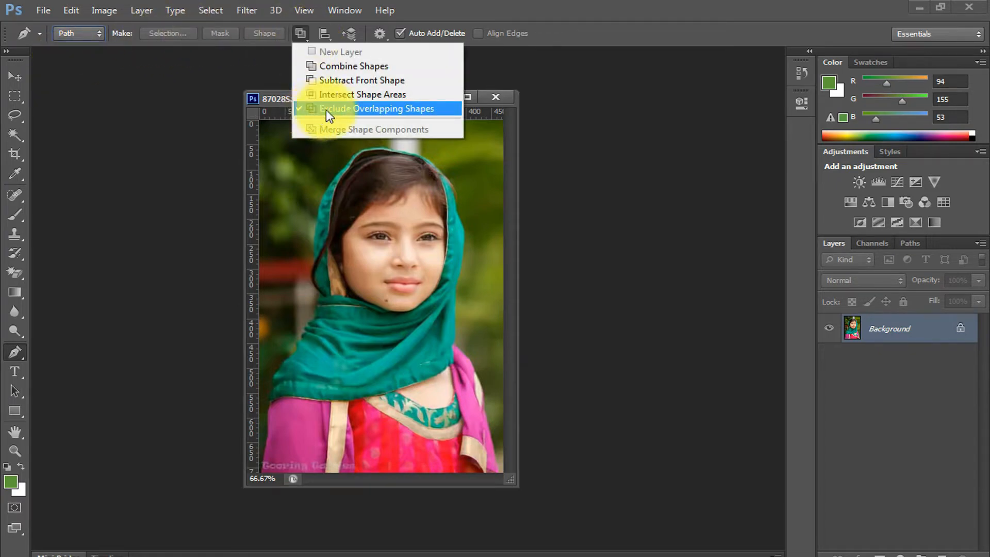
{"action": "left_click", "coordinate": [438, 110]}
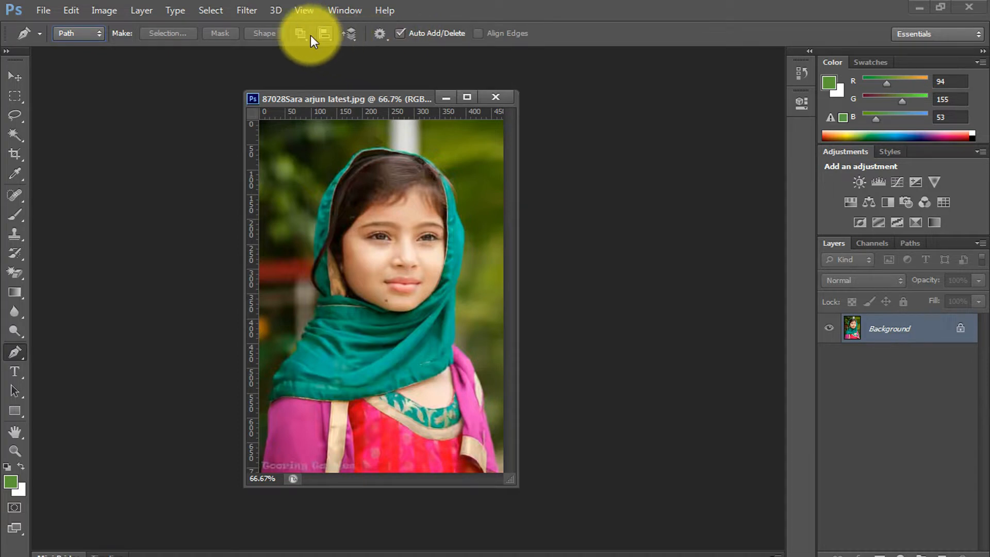
{"action": "left_click", "coordinate": [37, 33]}
{"action": "left_click", "coordinate": [37, 33]}
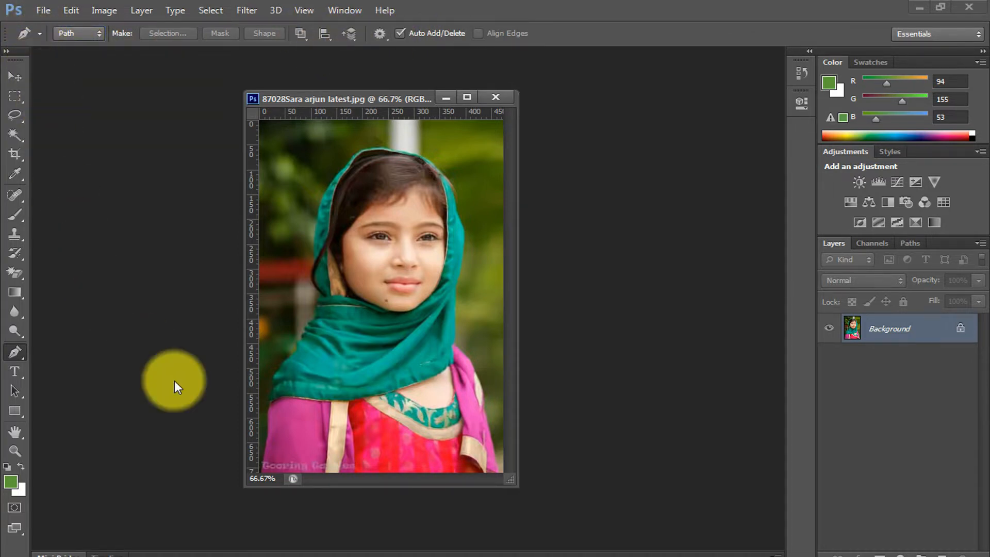
Start a path at the photo's lower-left corner and trace the girl's outer sleeve up to the scarf's lower corner.
{"action": "left_click", "coordinate": [475, 94]}
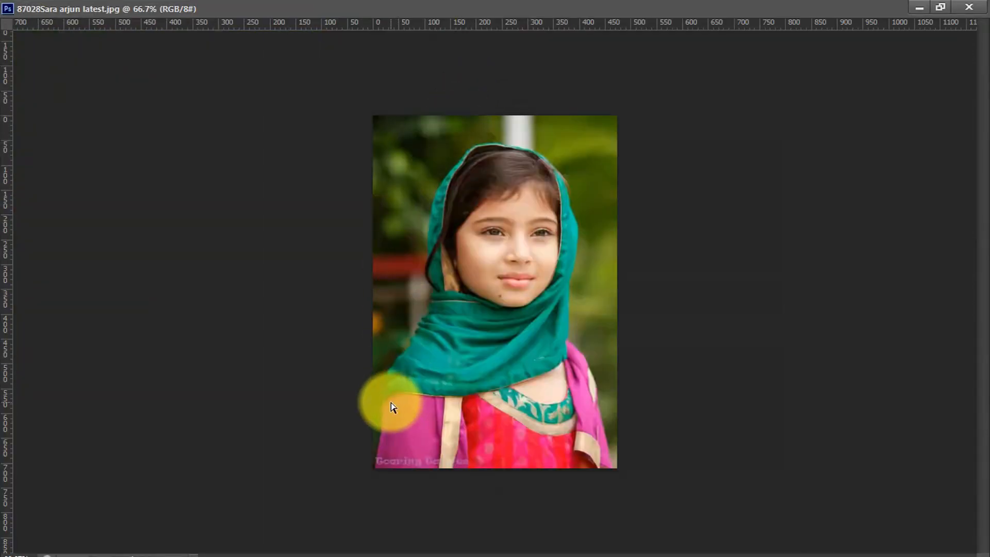
{"action": "key", "text": "ctrl+plus"}
{"action": "key", "text": "ctrl+plus"}
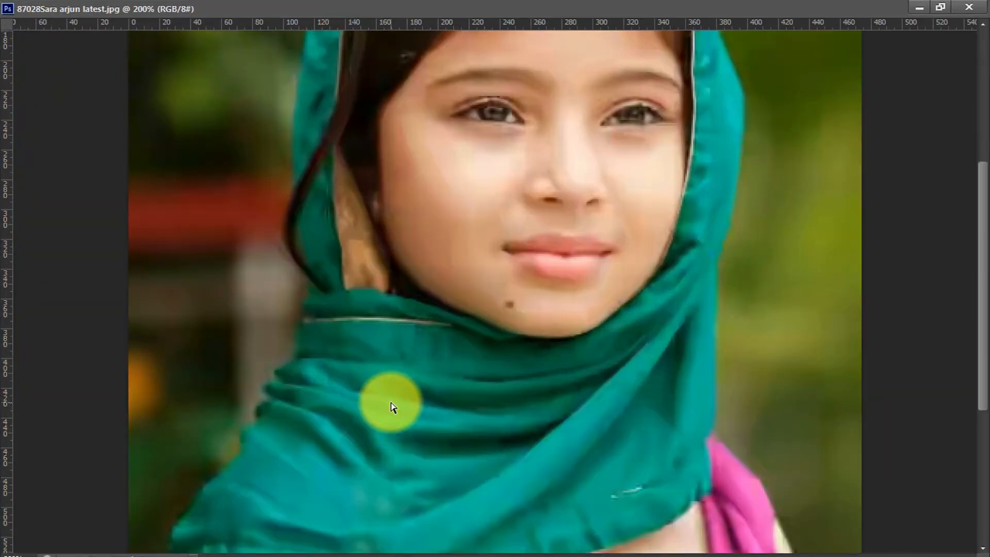
{"action": "key", "text": "ctrl+minus"}
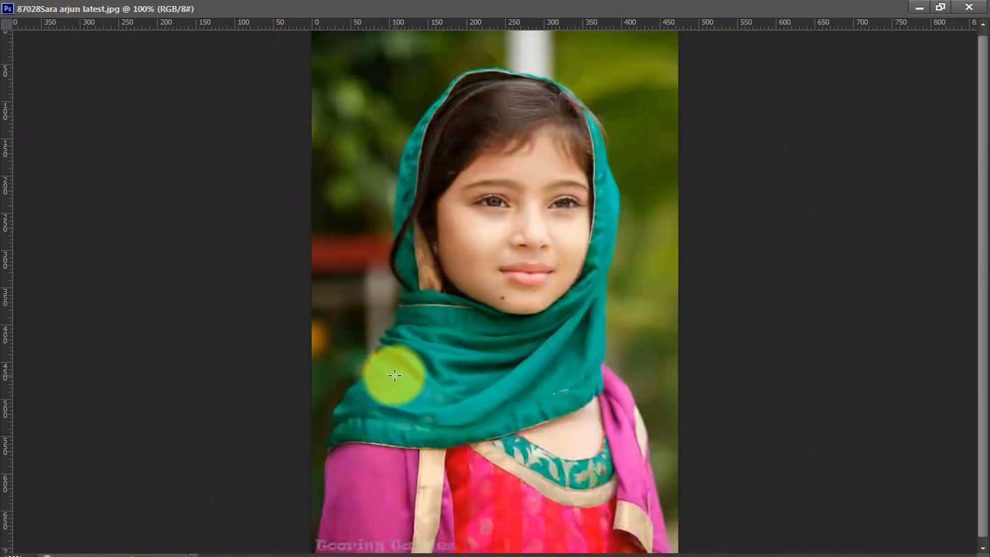
{"action": "left_click", "coordinate": [314, 550]}
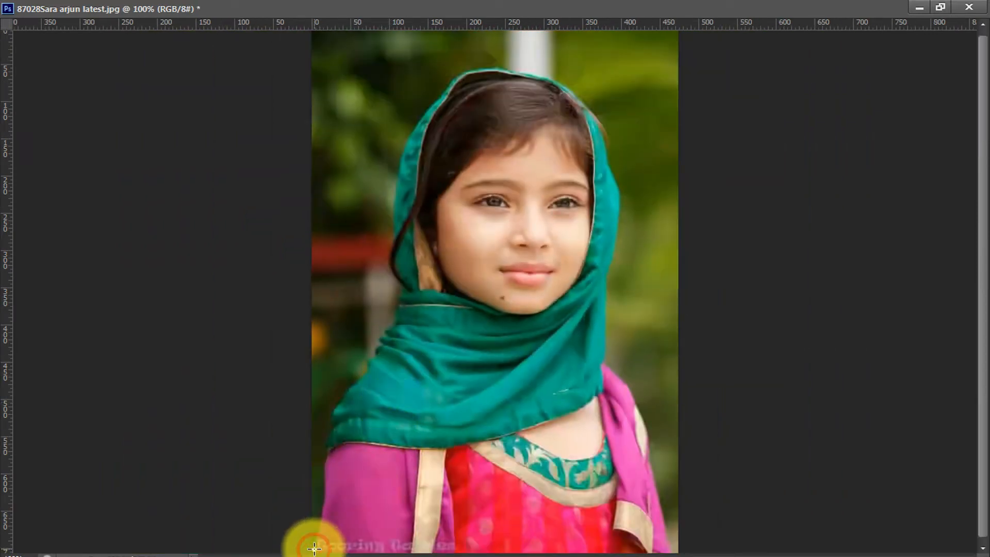
{"action": "left_click", "coordinate": [327, 495]}
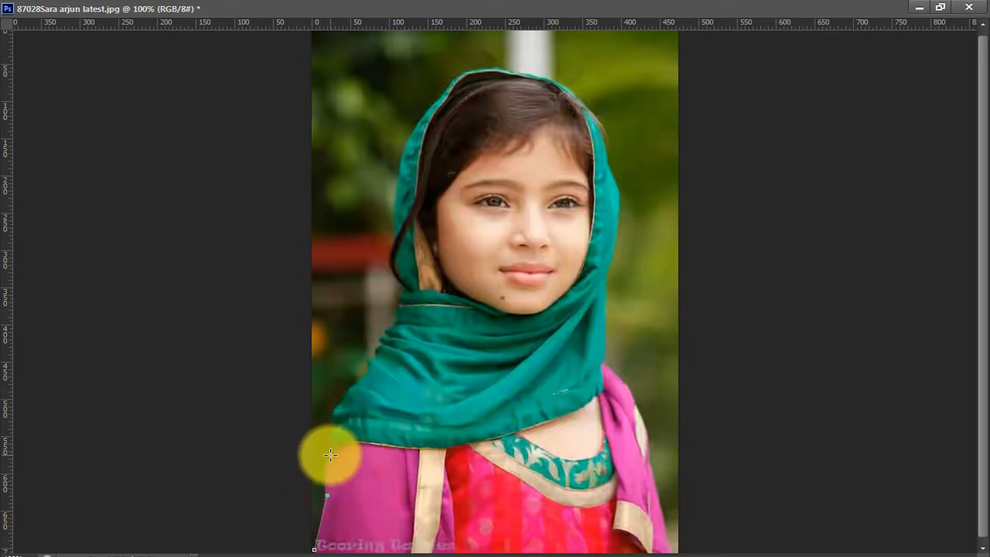
{"action": "left_click_drag", "start_coordinate": [328, 454], "coordinate": [334, 449]}
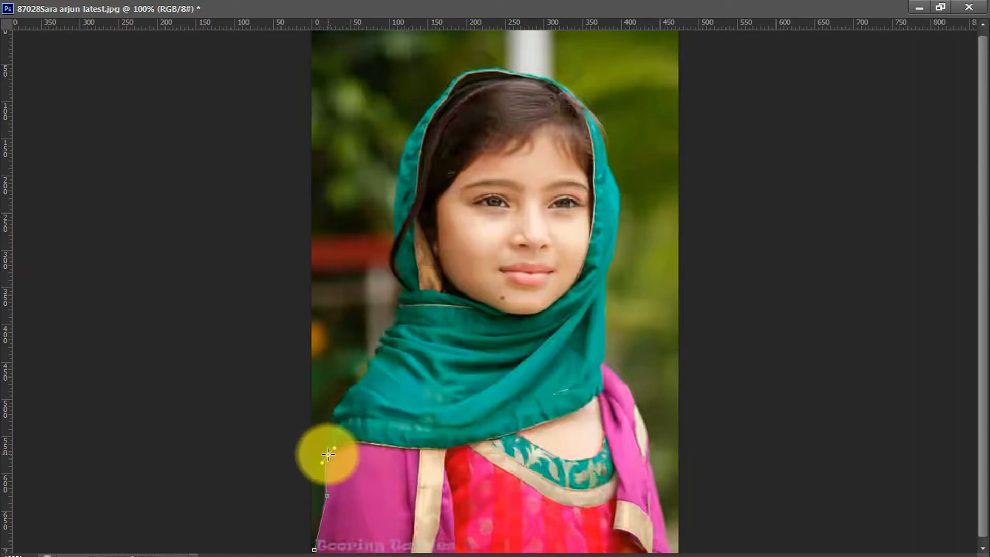
{"action": "left_click_drag", "start_coordinate": [326, 420], "coordinate": [345, 404]}
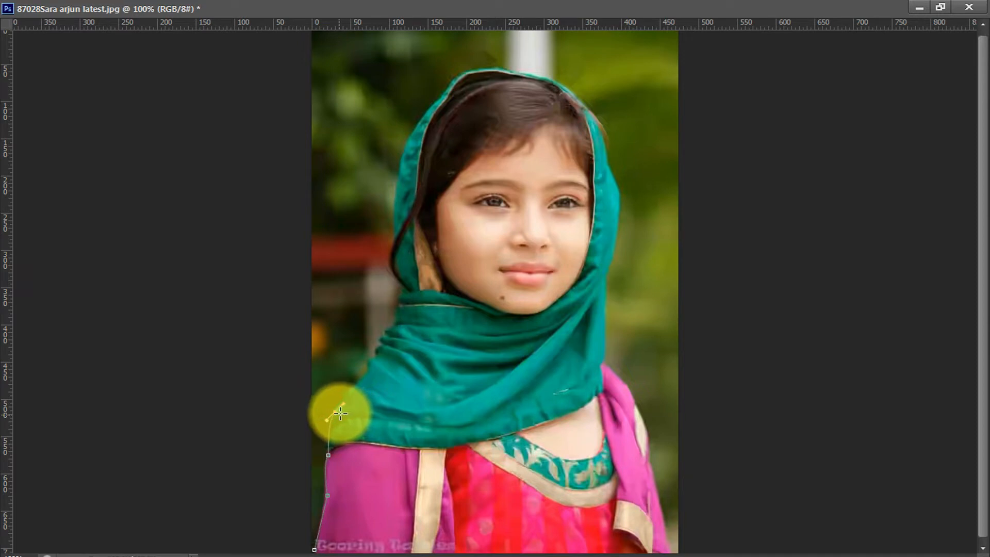
{"action": "left_click", "coordinate": [337, 412]}
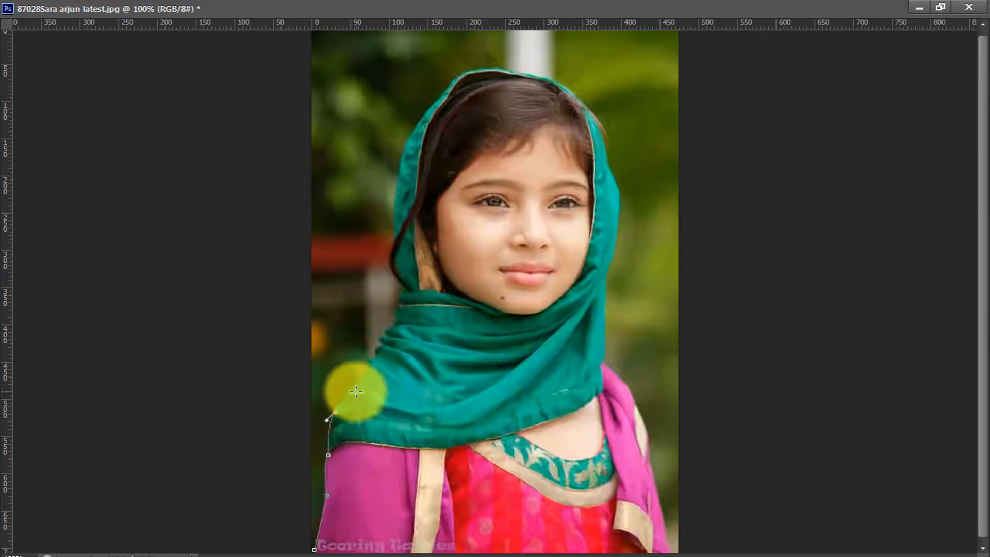
Continue the path up the scarf's left edge from the shoulder to the fold beside the neck.
{"action": "left_click", "coordinate": [366, 374]}
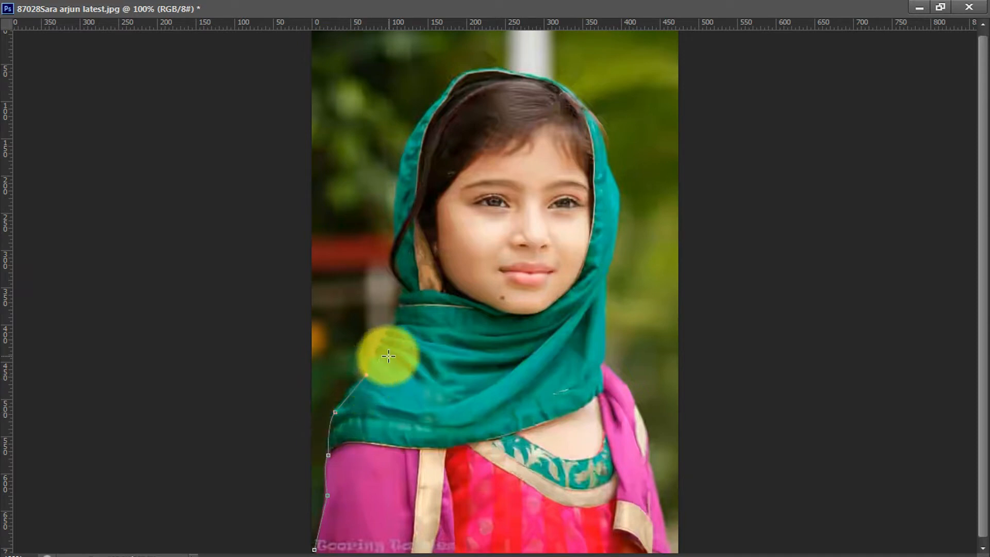
{"action": "left_click", "coordinate": [377, 353]}
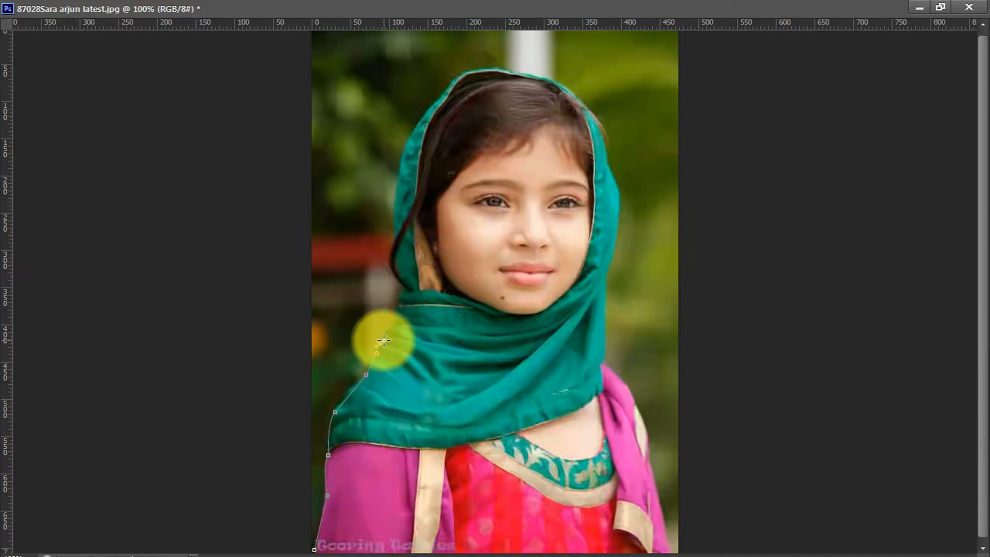
{"action": "left_click_drag", "start_coordinate": [383, 338], "coordinate": [402, 311]}
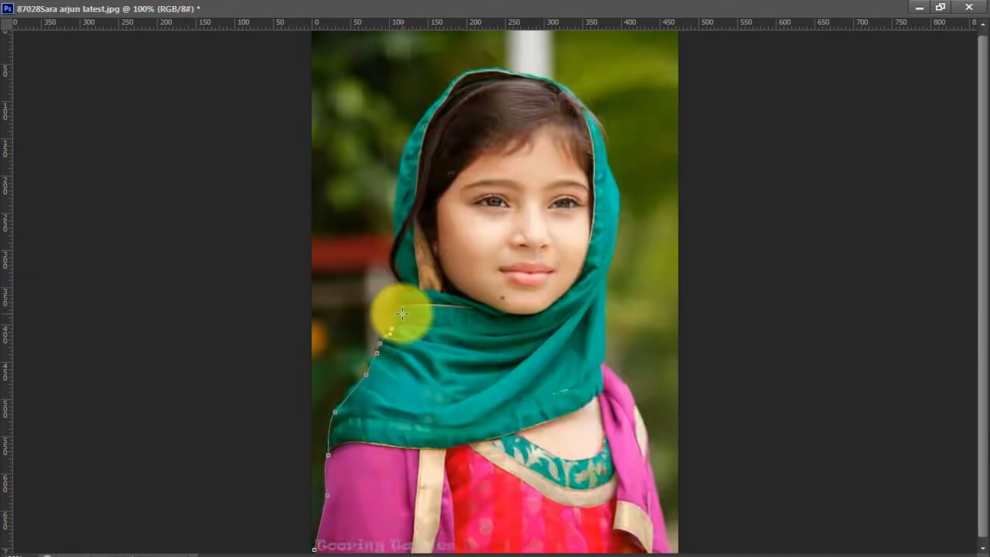
{"action": "left_click", "coordinate": [402, 297]}
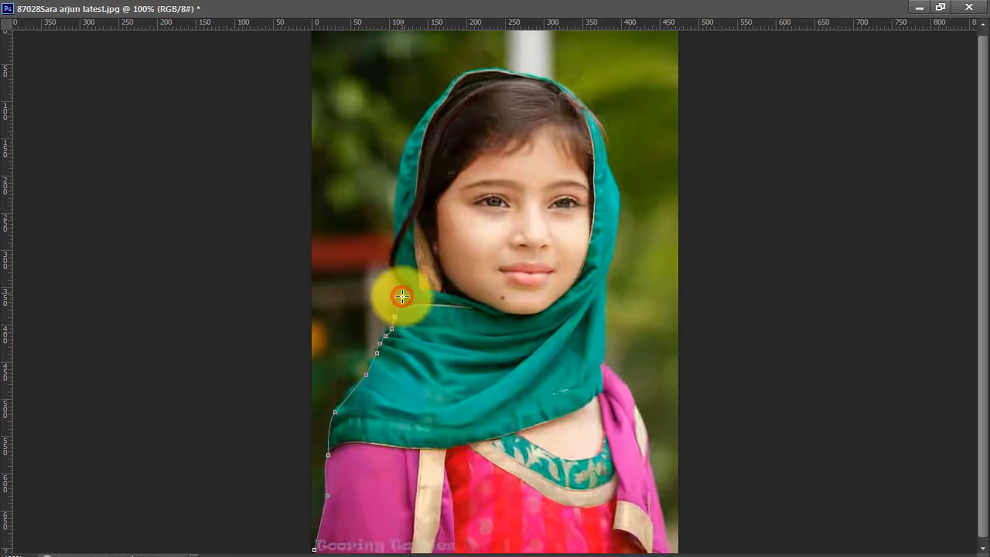
Curve the path around the hair strand beside the hood's lower left edge and make its end anchor a corner point.
{"action": "left_click_drag", "start_coordinate": [393, 256], "coordinate": [393, 229]}
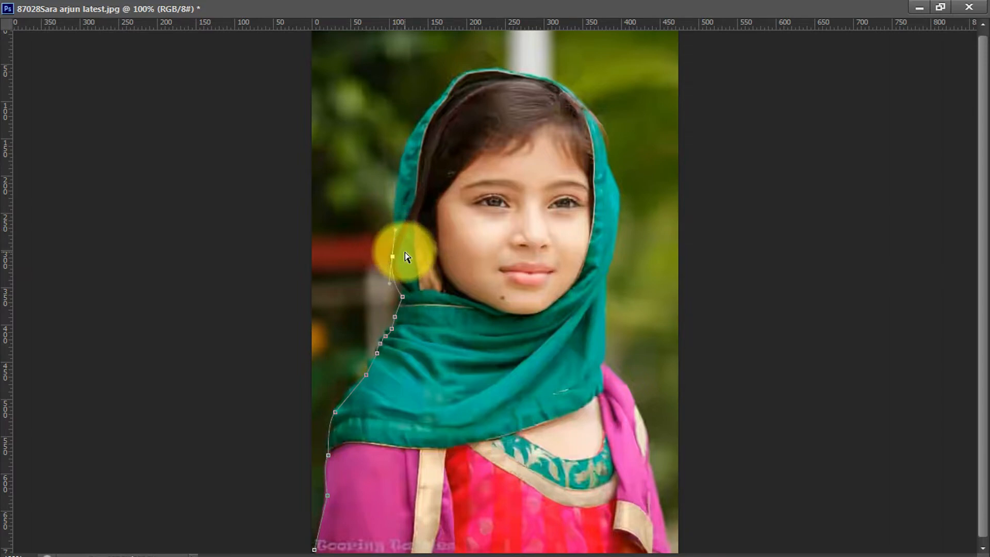
{"action": "key", "text": "ctrl+z"}
{"action": "left_click", "coordinate": [404, 286]}
{"action": "left_click_drag", "start_coordinate": [396, 236], "coordinate": [412, 202]}
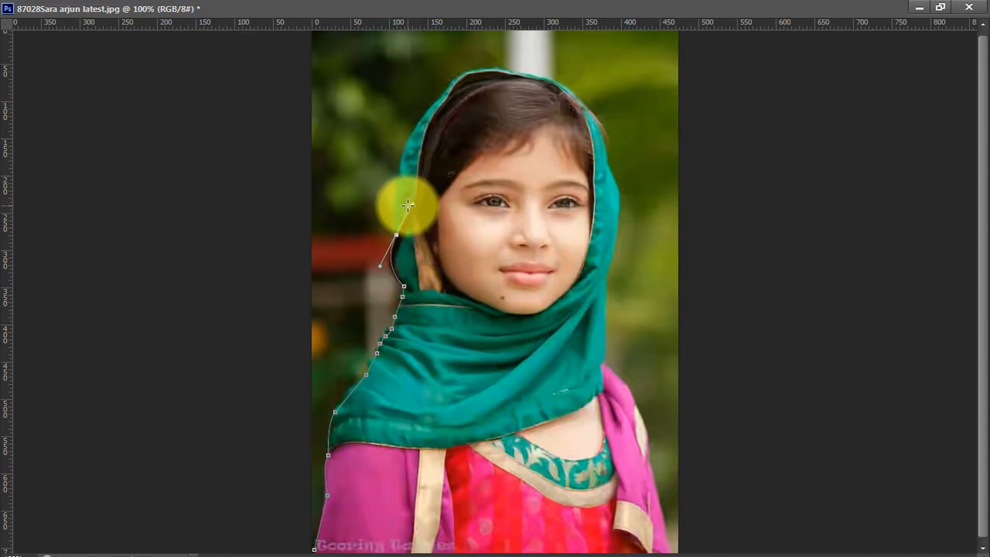
{"action": "left_click", "coordinate": [396, 234], "text": "alt"}
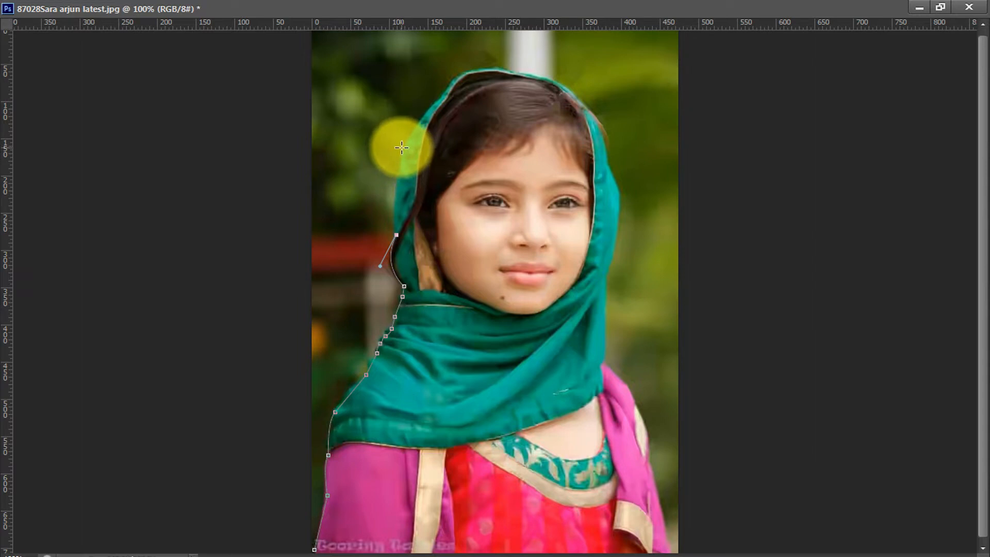
Trace the path over the hood and down the right side of the scarf and sleeve, closing it along the photo's bottom.
{"action": "left_click_drag", "start_coordinate": [399, 163], "coordinate": [403, 146]}
{"action": "left_click_drag", "start_coordinate": [434, 106], "coordinate": [605, 317]}
{"action": "left_click", "coordinate": [603, 358]}
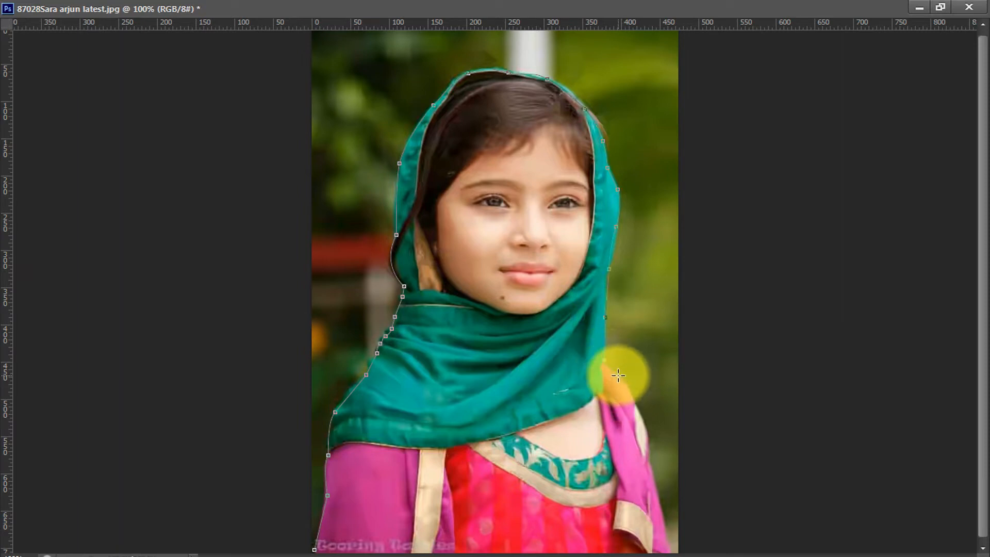
{"action": "left_click_drag", "start_coordinate": [618, 375], "coordinate": [636, 410]}
{"action": "left_click_drag", "start_coordinate": [635, 410], "coordinate": [669, 539]}
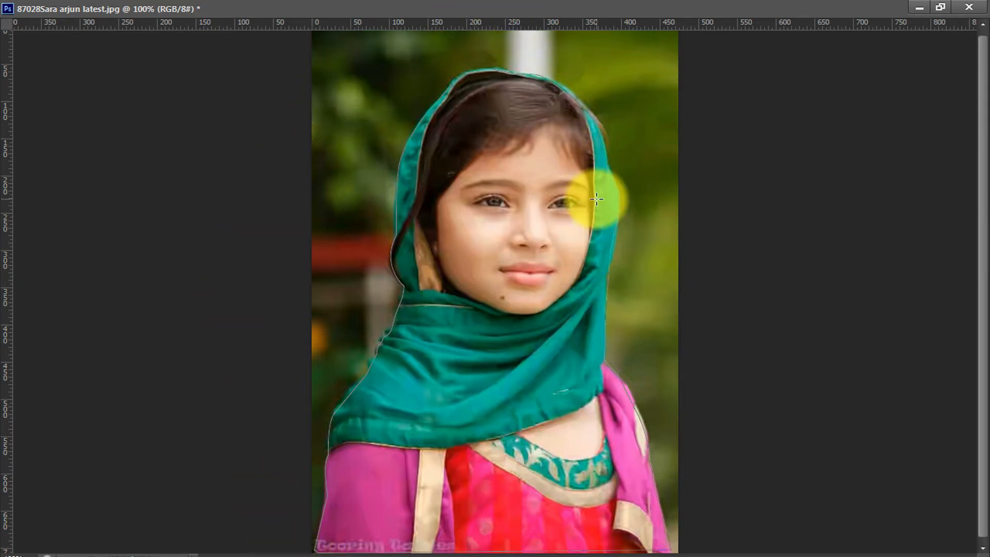
Convert the closed path around the girl into a new anti-aliased selection with a feather radius of 1.5 pixels.
{"action": "key", "text": "Tab"}
{"action": "key", "text": "f"}
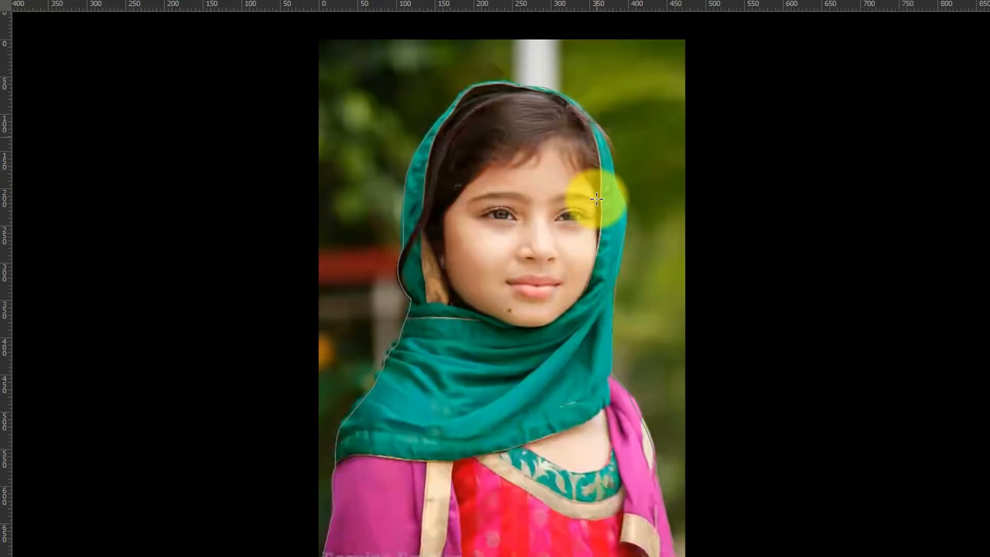
{"action": "key", "text": "f"}
{"action": "key", "text": "Tab"}
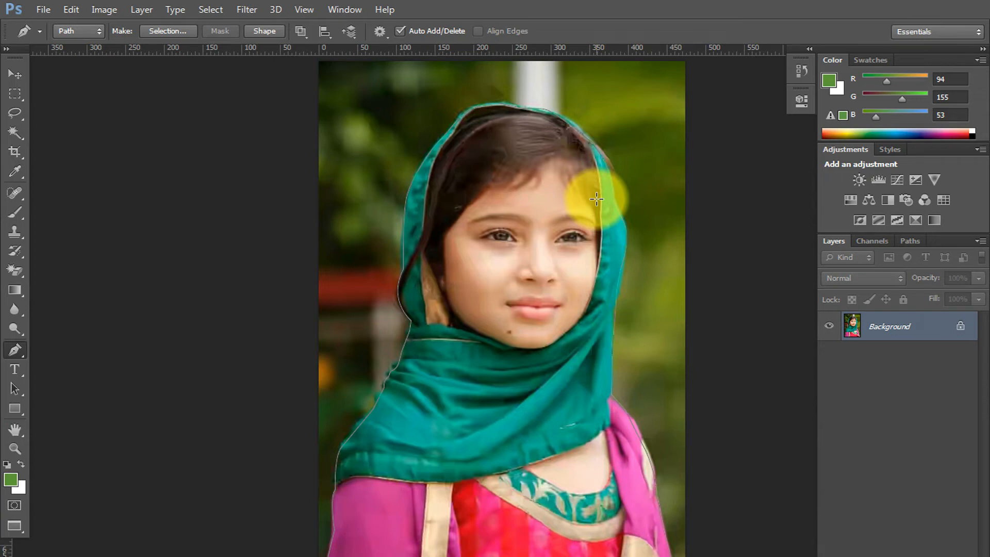
{"action": "right_click", "coordinate": [508, 277]}
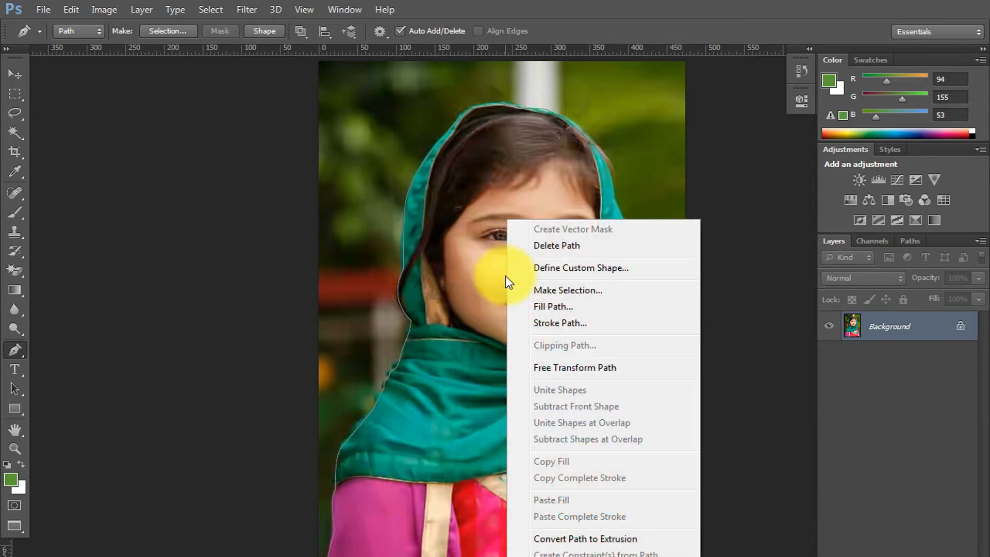
{"action": "left_click", "coordinate": [551, 292]}
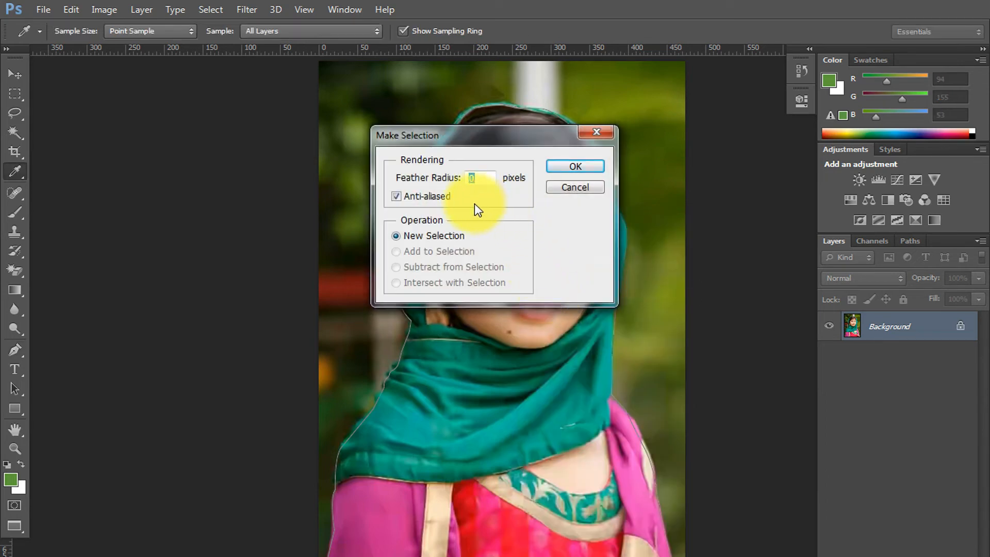
{"action": "left_click", "coordinate": [487, 177]}
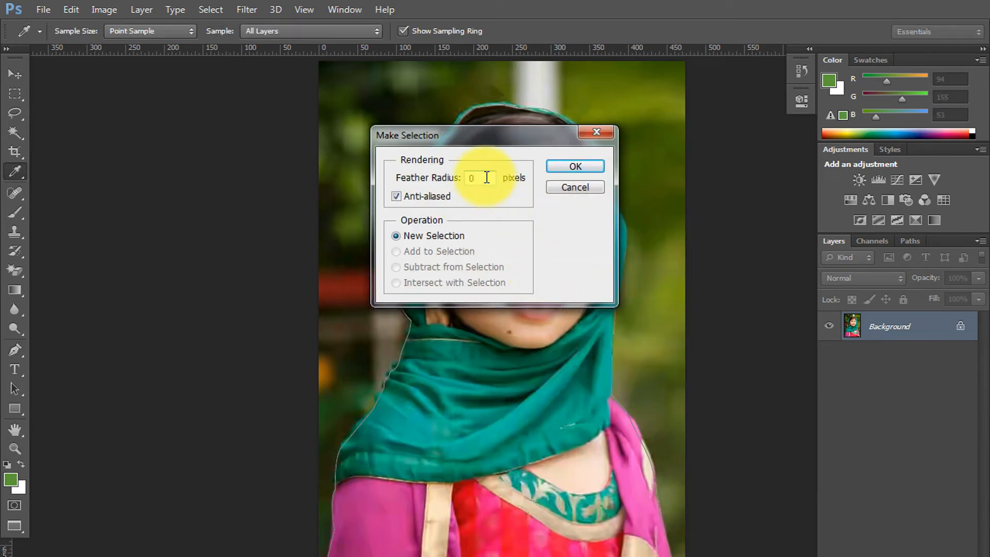
{"action": "type", "text": "1.5"}
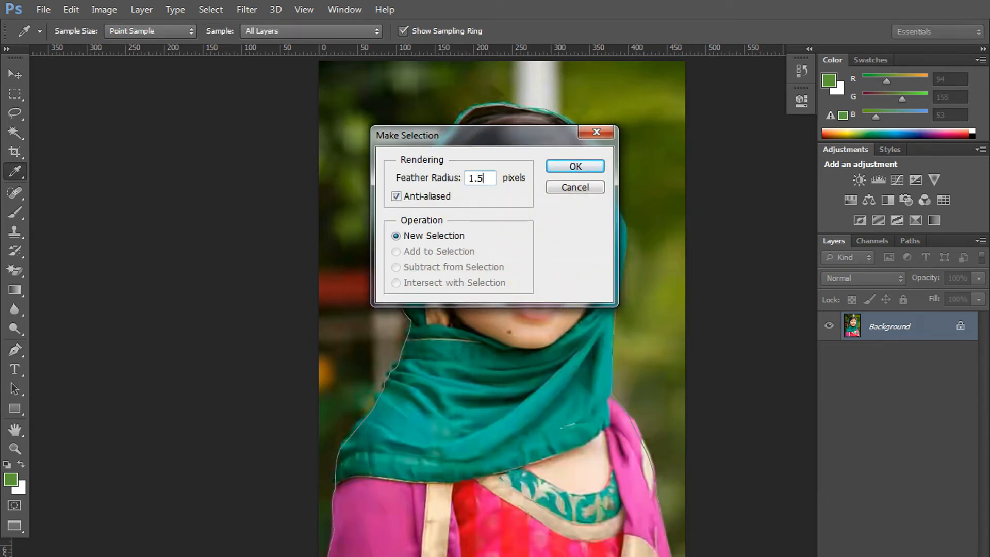
{"action": "left_click", "coordinate": [554, 166]}
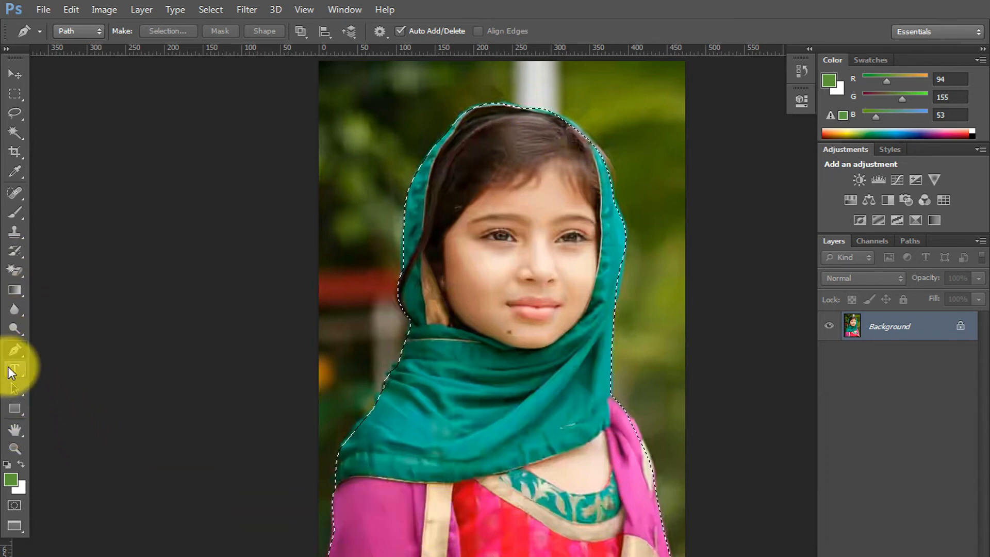
Copy the selected girl from the background onto a new layer.
{"action": "left_click", "coordinate": [15, 448]}
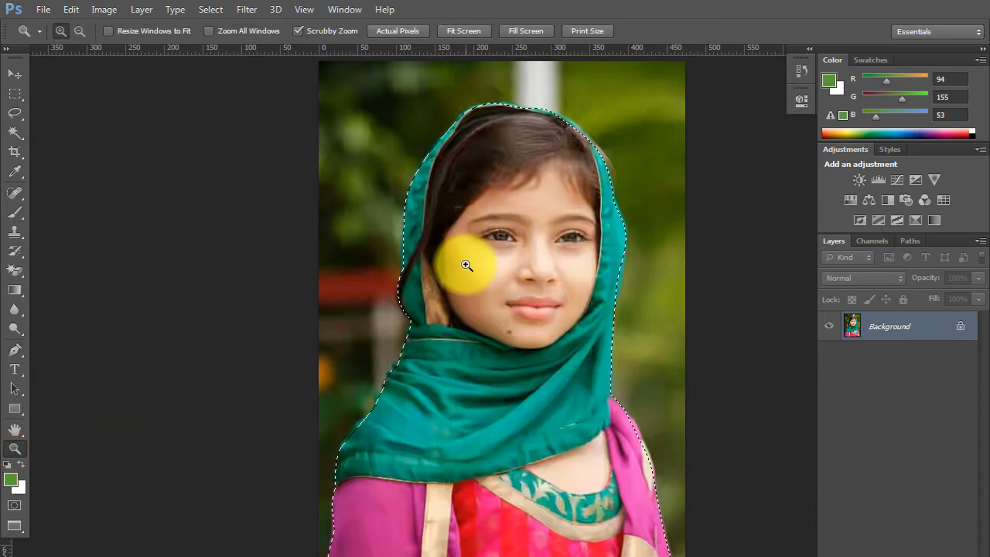
{"action": "left_click_drag", "start_coordinate": [464, 259], "coordinate": [487, 239]}
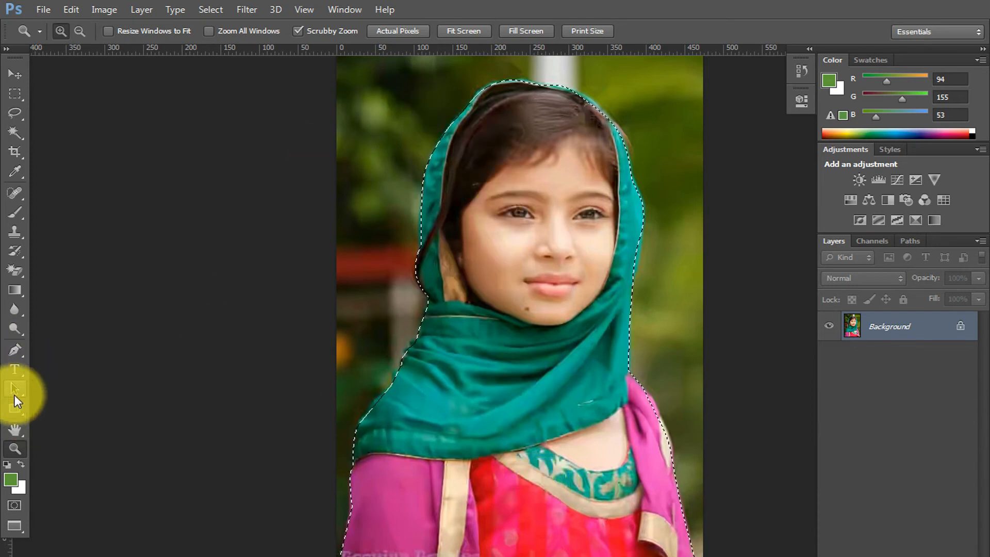
{"action": "left_click", "coordinate": [10, 352]}
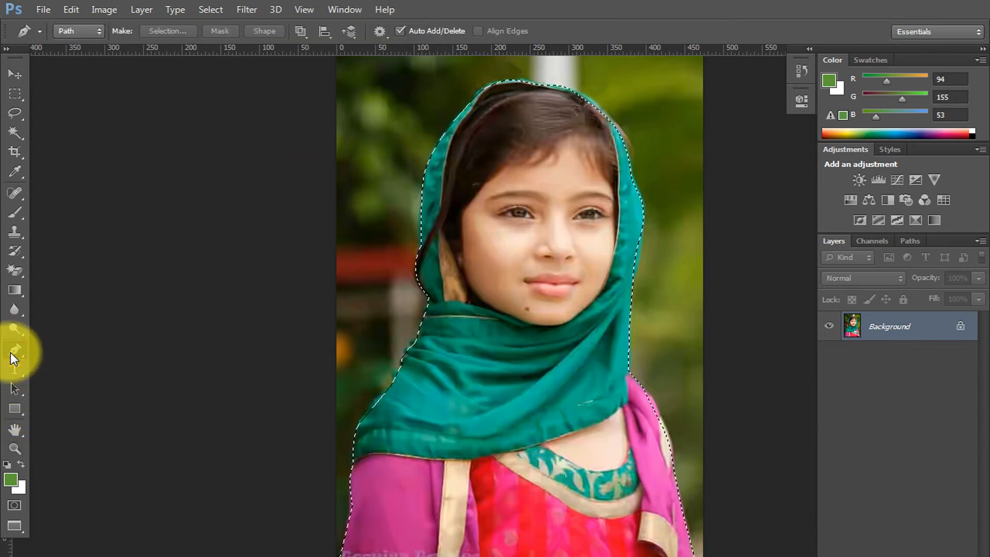
{"action": "right_click", "coordinate": [10, 352]}
{"action": "left_click", "coordinate": [233, 279]}
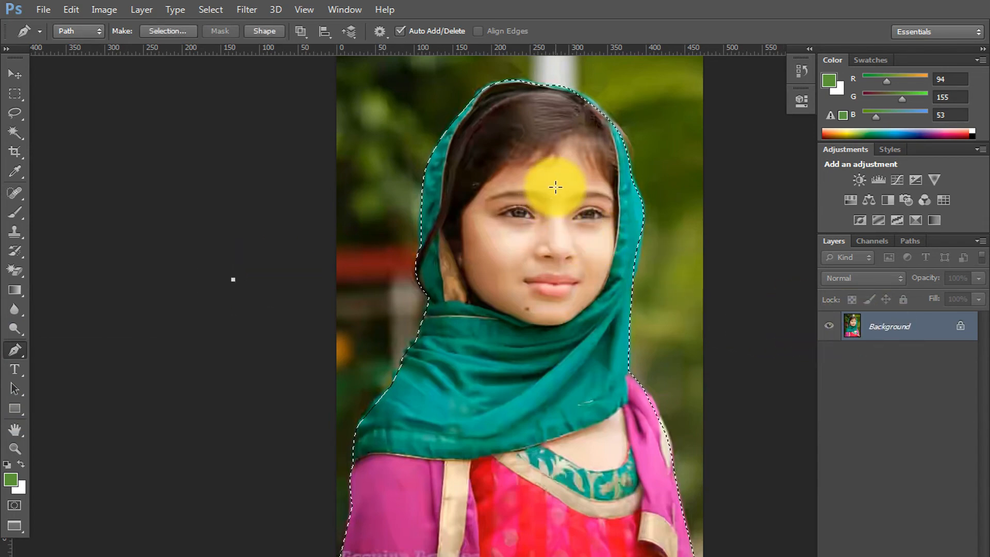
{"action": "key", "text": "ctrl+j"}
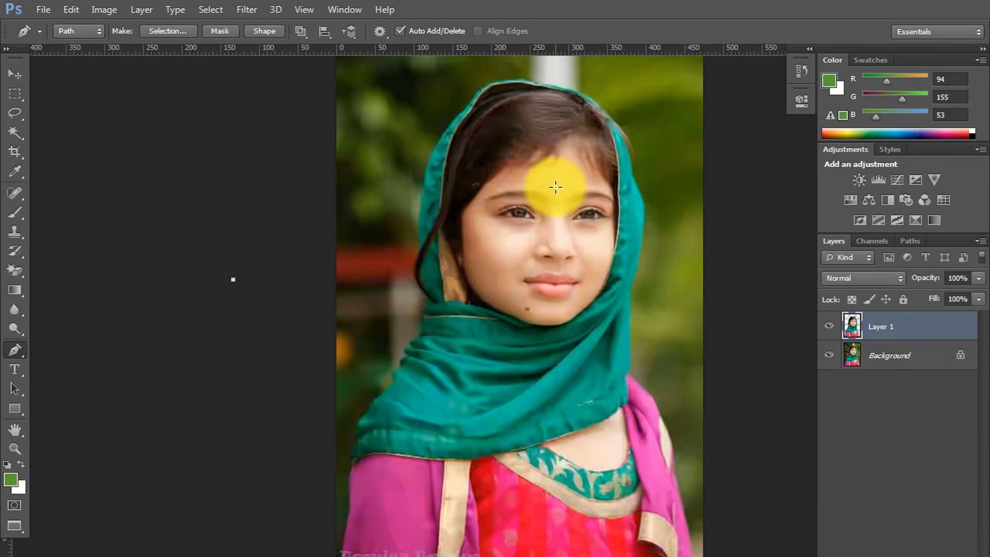
Check the cutout by hiding and reshowing the Background layer, and move the girl on Layer 1 down and right over the photo.
{"action": "left_click", "coordinate": [829, 354]}
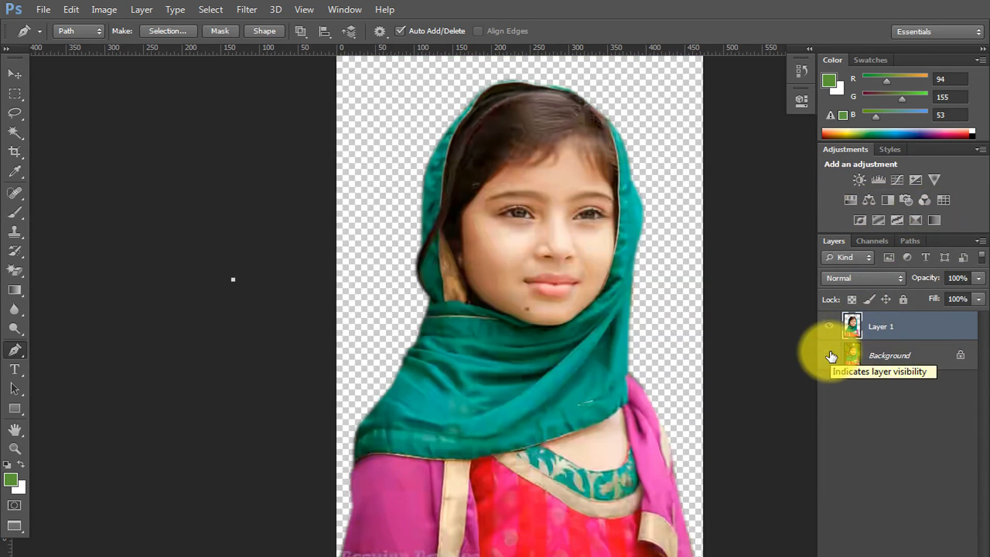
{"action": "left_click", "coordinate": [830, 355]}
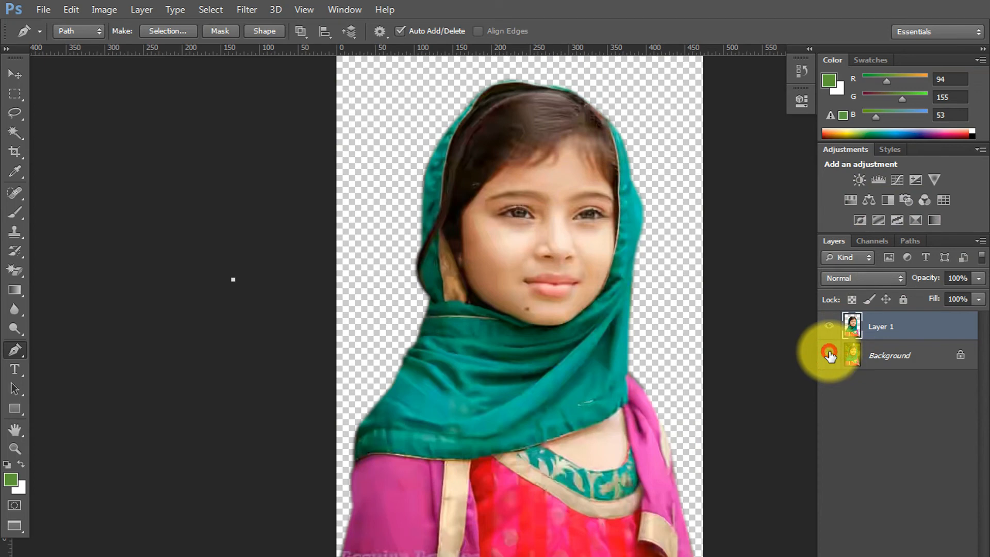
{"action": "left_click", "coordinate": [15, 73]}
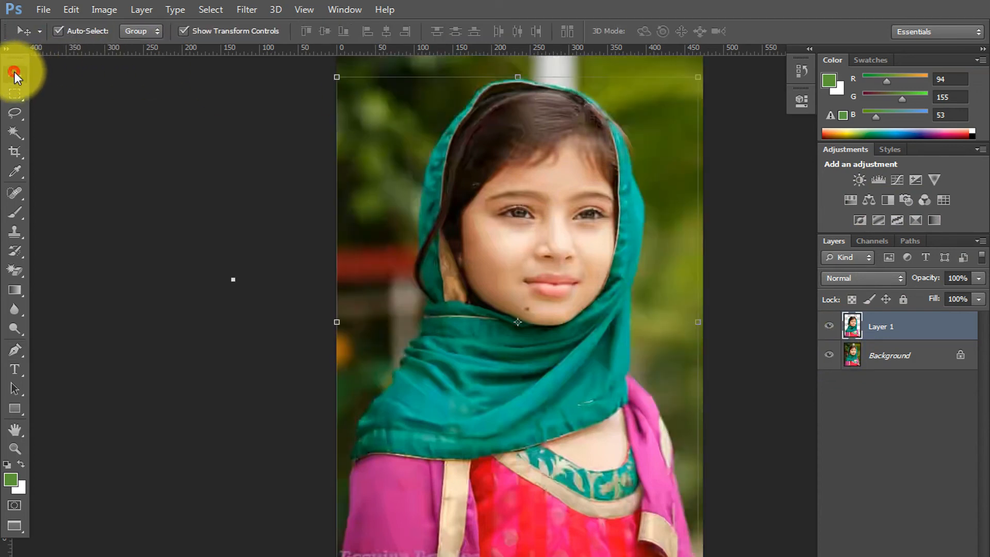
{"action": "left_click_drag", "start_coordinate": [599, 223], "coordinate": [738, 236]}
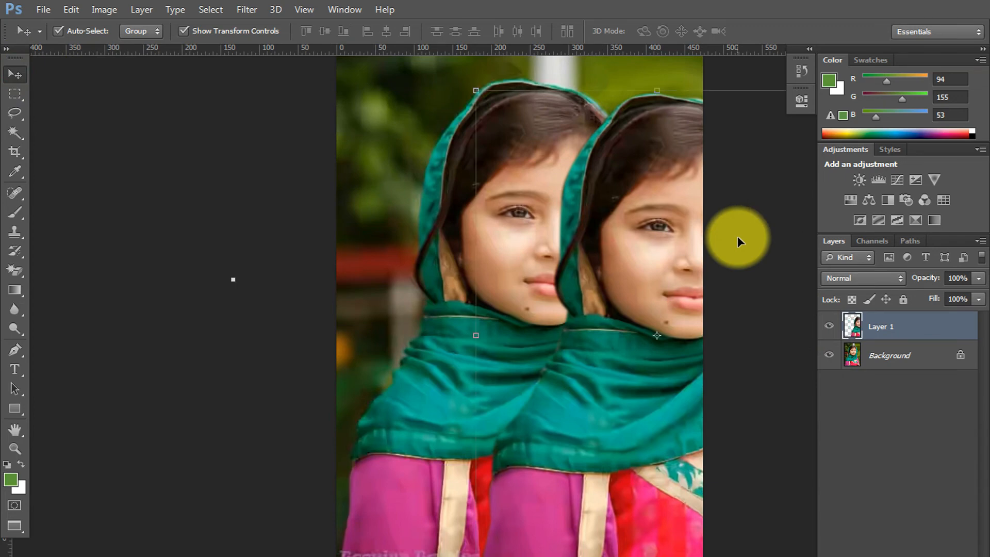
{"action": "left_click_drag", "start_coordinate": [644, 216], "coordinate": [580, 280]}
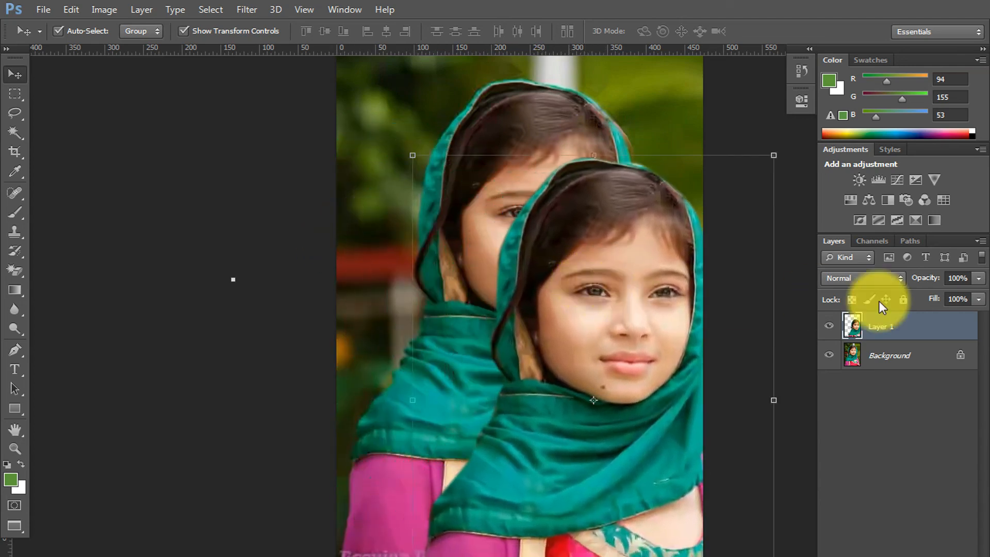
Hide the Background layer and move the cut-out girl back to the middle of the canvas.
{"action": "left_click", "coordinate": [830, 355]}
{"action": "left_click", "coordinate": [830, 355]}
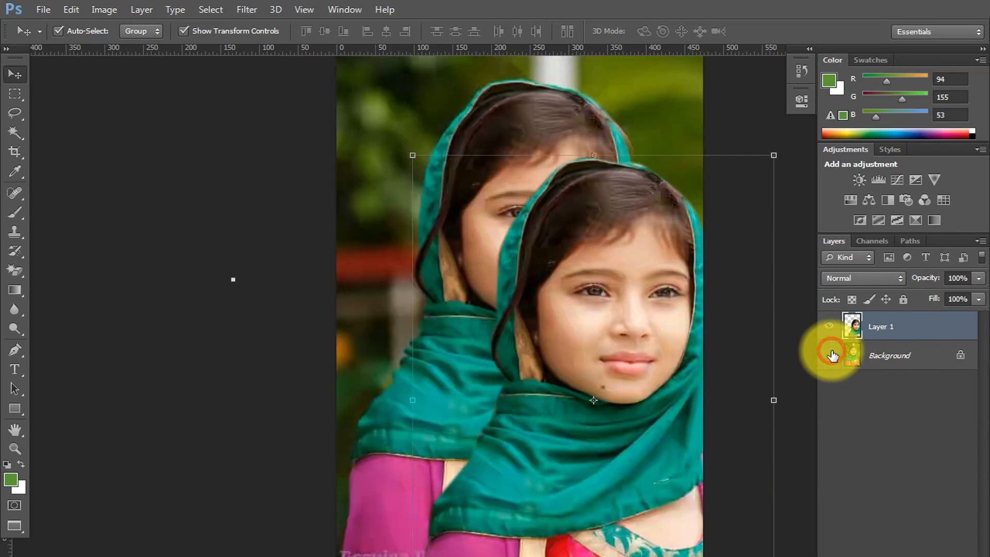
{"action": "left_click", "coordinate": [831, 355]}
{"action": "left_click_drag", "start_coordinate": [627, 288], "coordinate": [562, 215]}
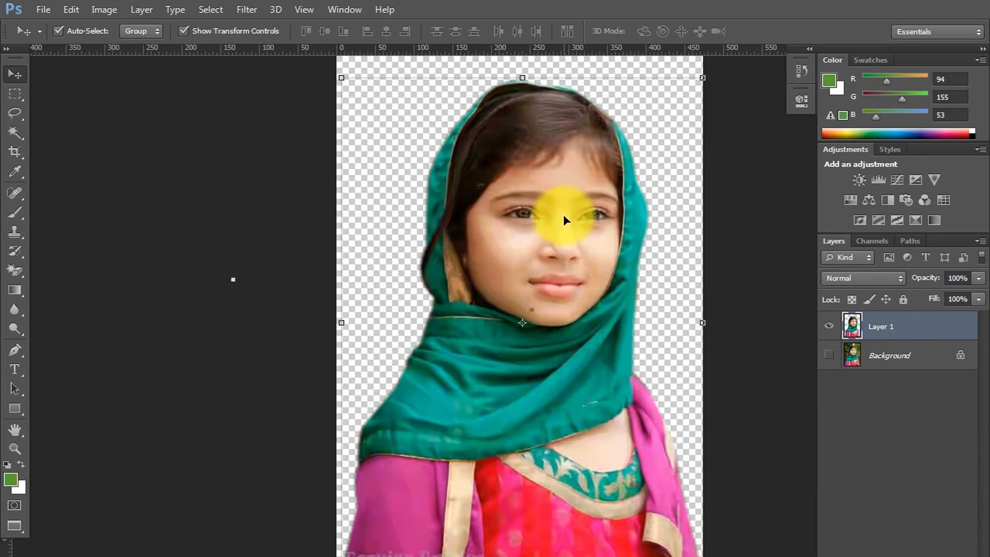